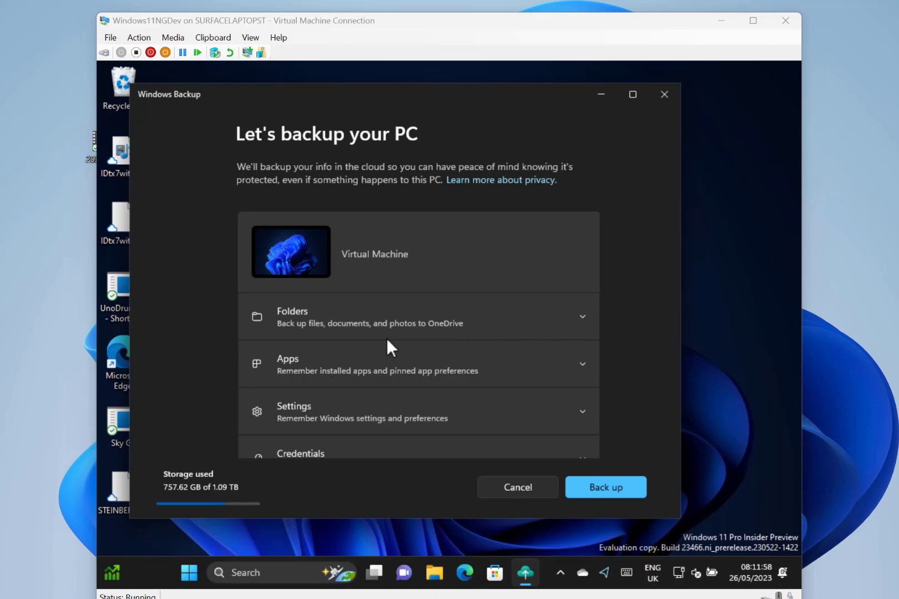
Expand and review the backed-up folders details, then collapse them.
left_click(571, 316)
scroll(571, 317, "down", 2)
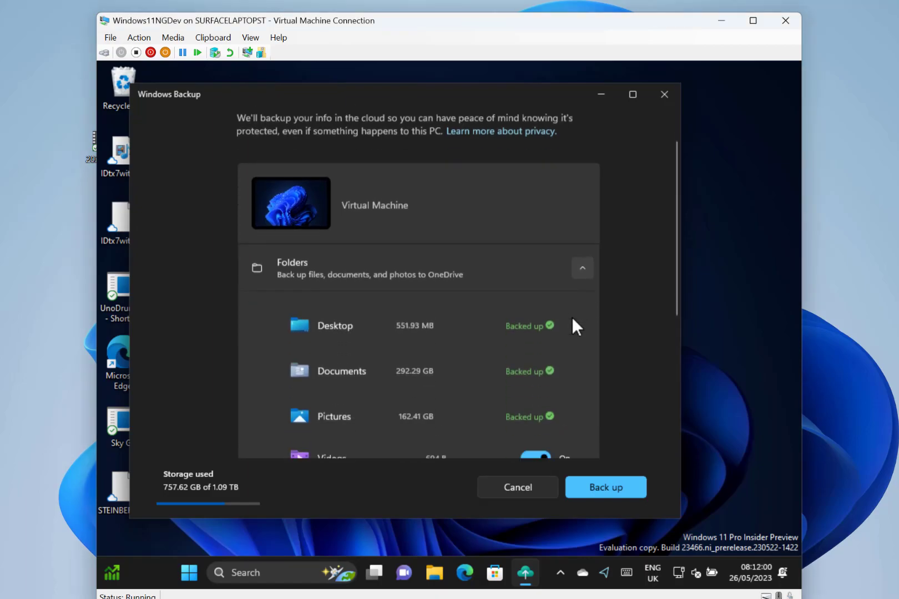
scroll(547, 368, "down", 2)
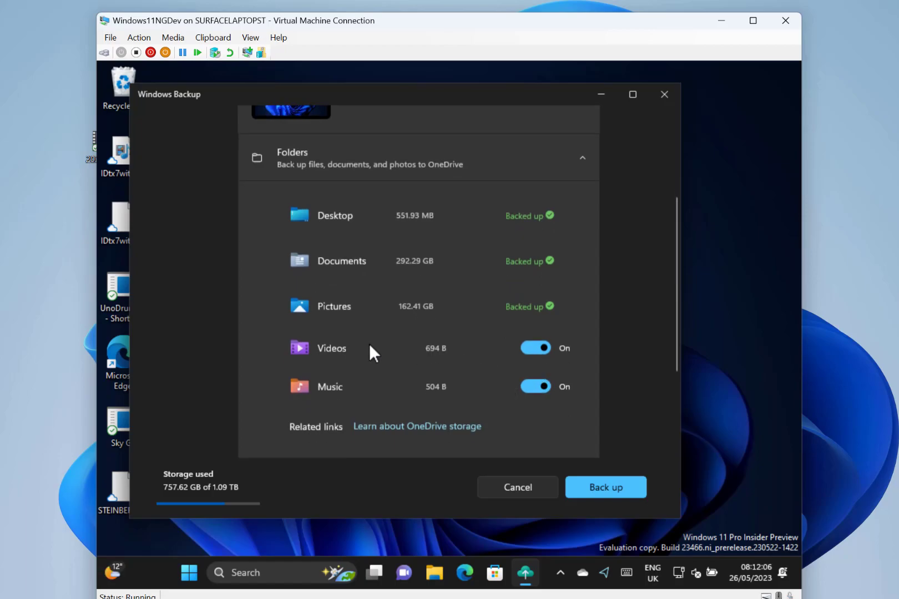
scroll(368, 344, "up", 3)
left_click(588, 316)
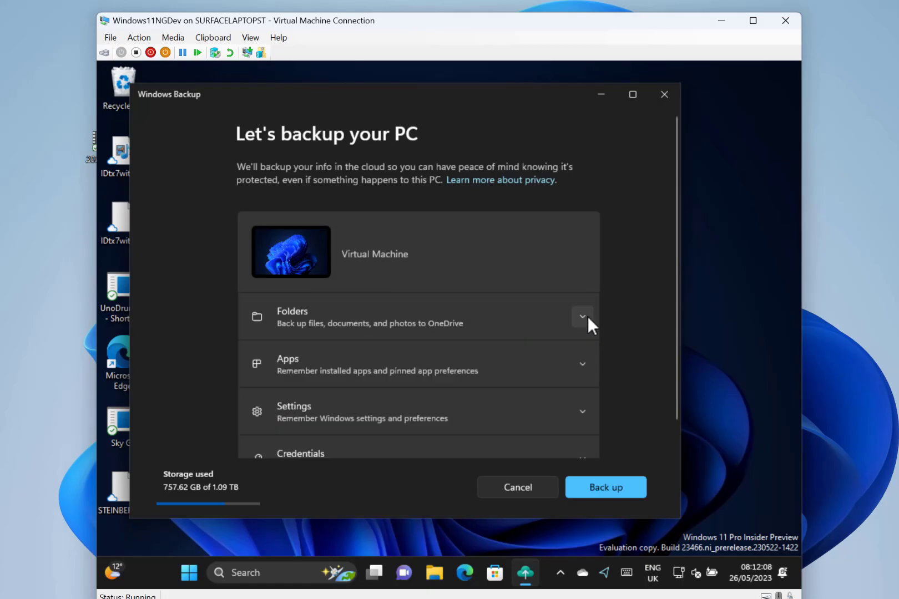
Check the apps, Windows settings and credentials backup status, then start the PC backup.
left_click(578, 367)
scroll(547, 376, "down", 3)
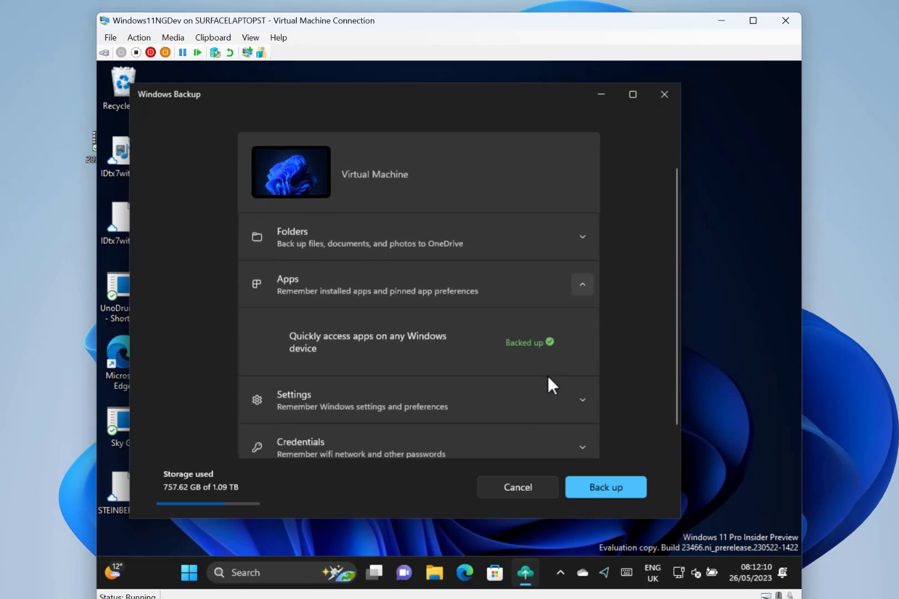
left_click(580, 379)
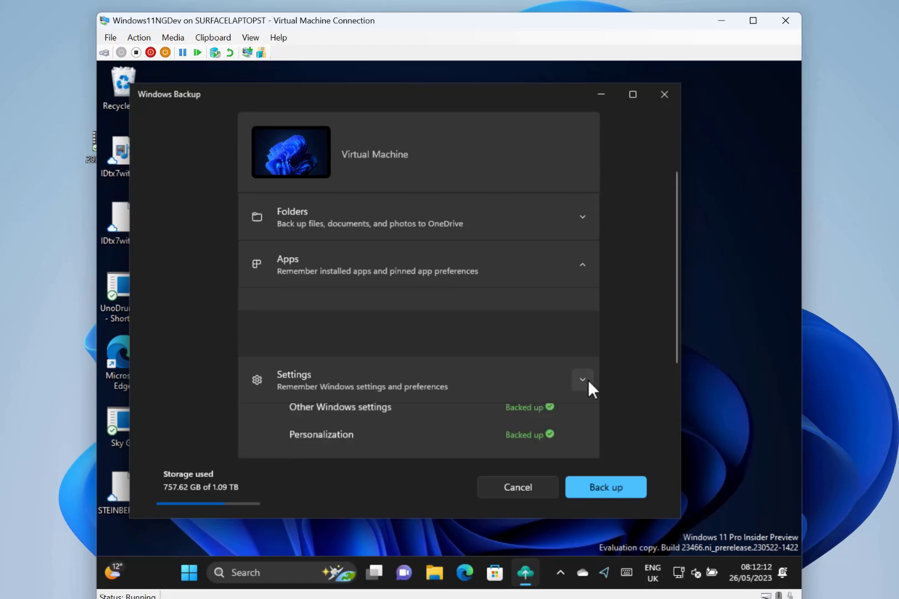
scroll(511, 341, "down", 3)
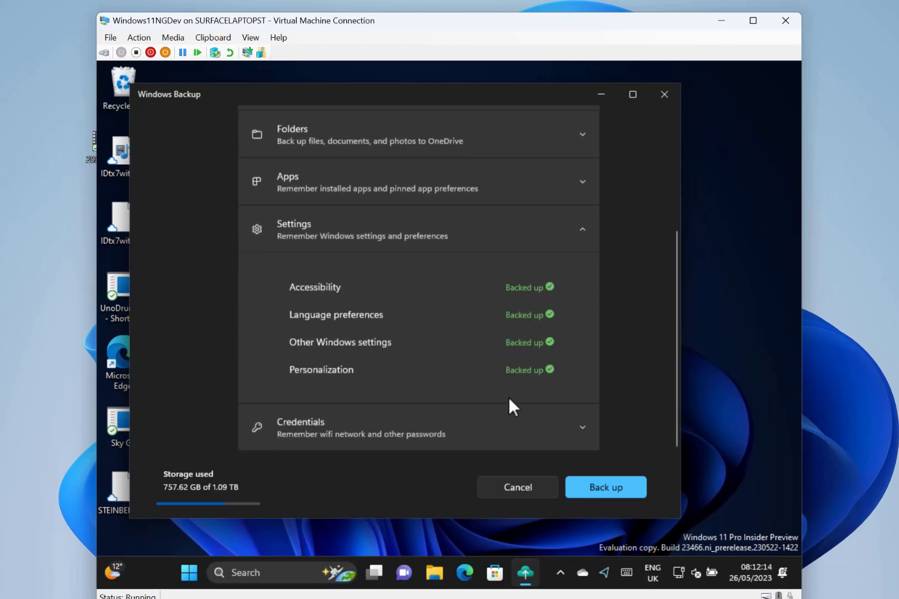
left_click(582, 431)
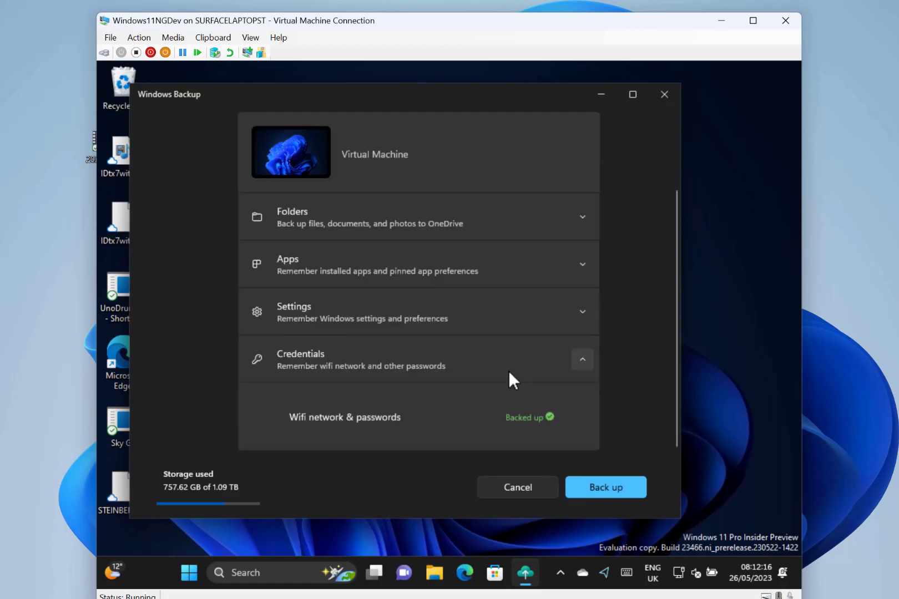
scroll(508, 370, "up", 3)
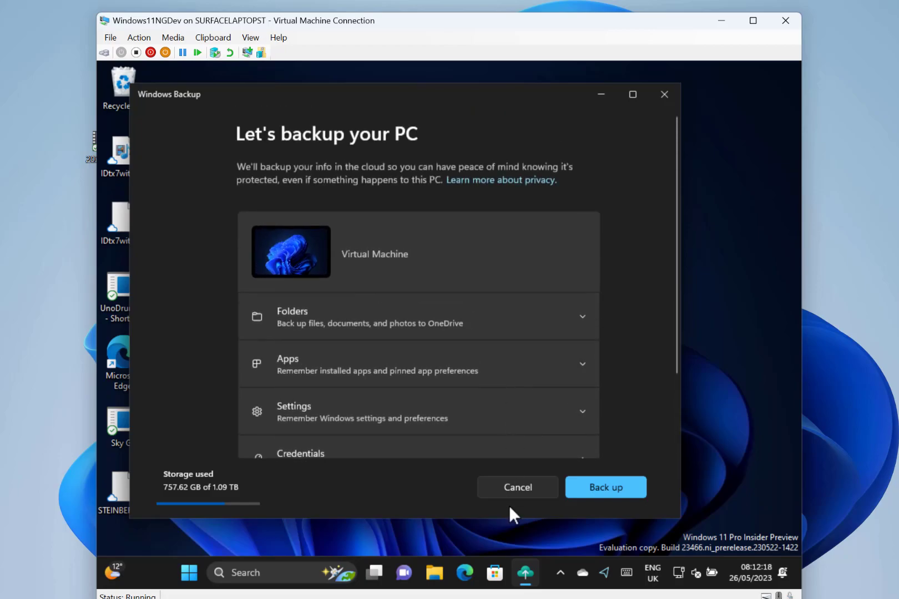
left_click(604, 490)
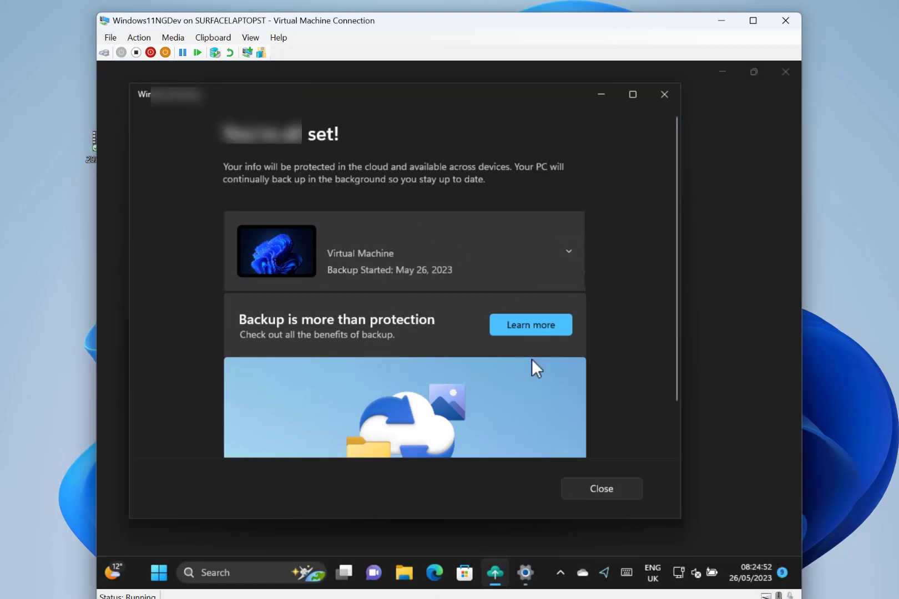
Close the You're all set backup confirmation page.
left_click(601, 490)
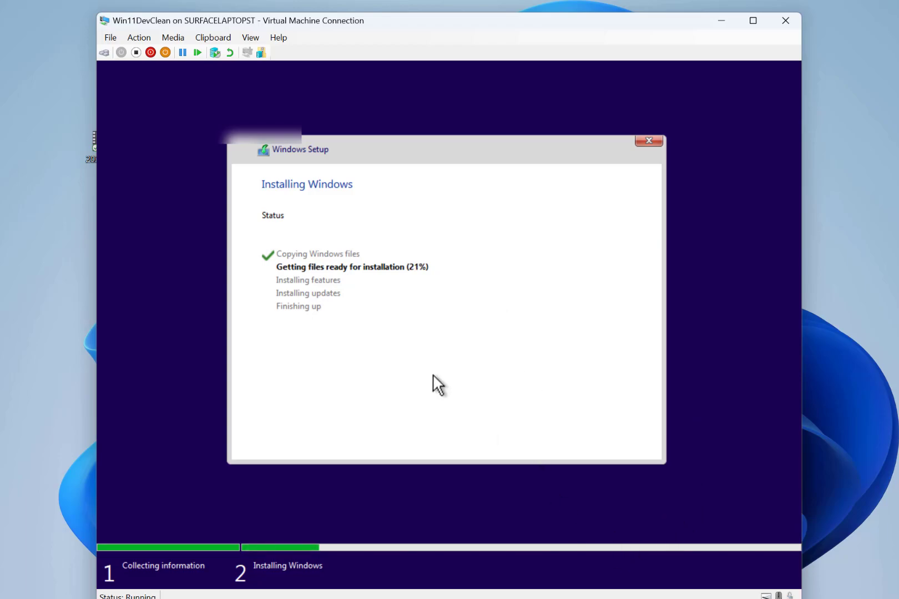
Switch to the original Windows11NGDev machine and minimize Settings to show its desktop.
mouse_move(689, 598)
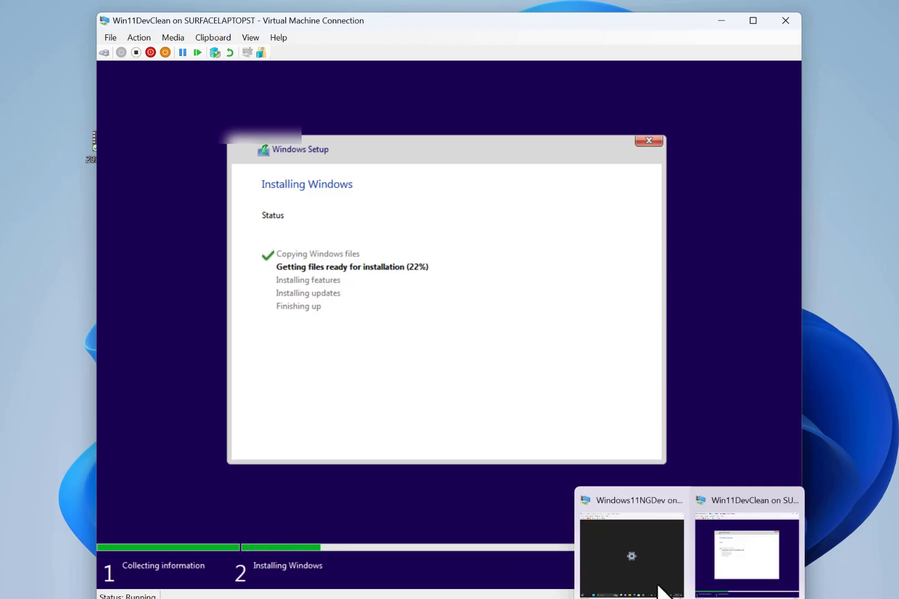
left_click(630, 566)
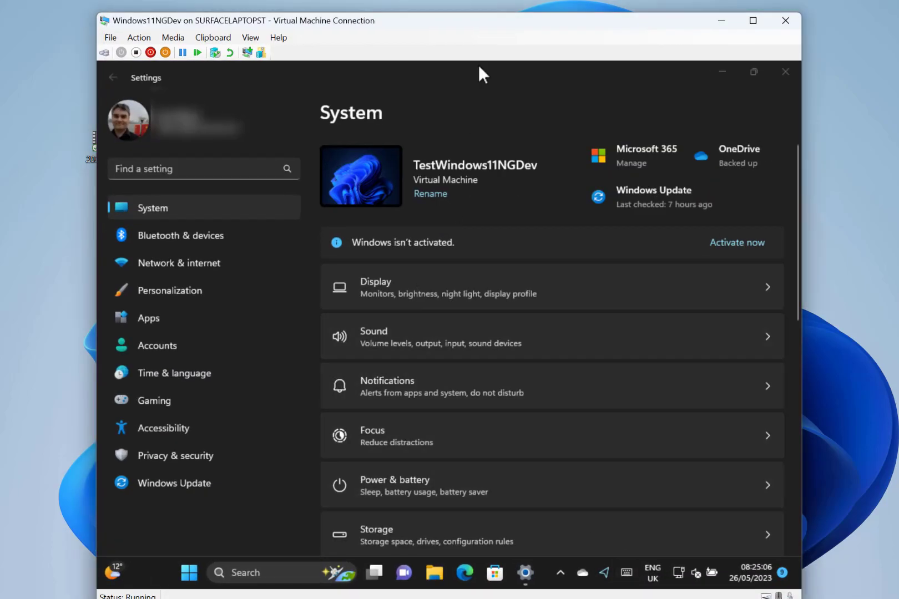
left_click(714, 74)
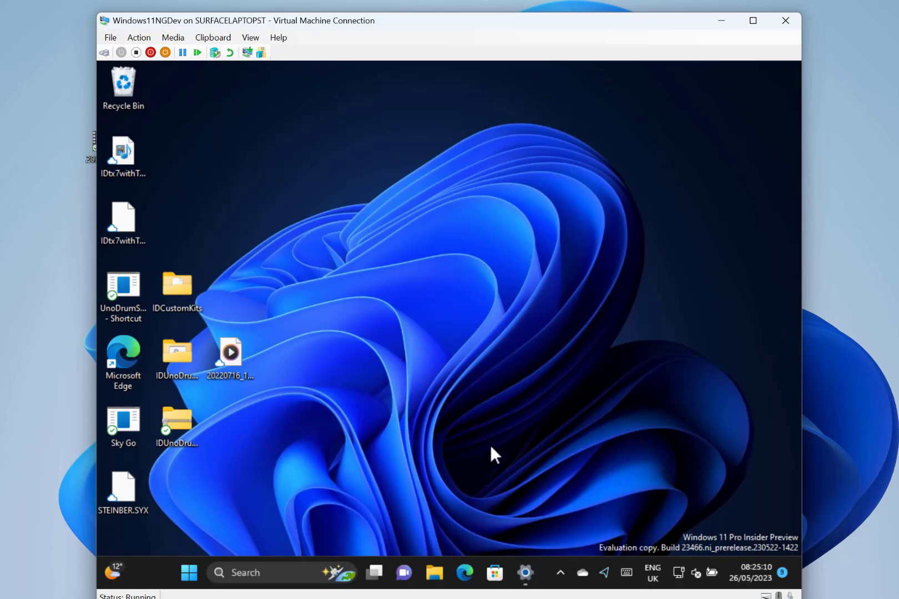
Look through the Start menu's pinned apps, then dismiss it.
left_click(190, 575)
scroll(461, 278, "down", 1)
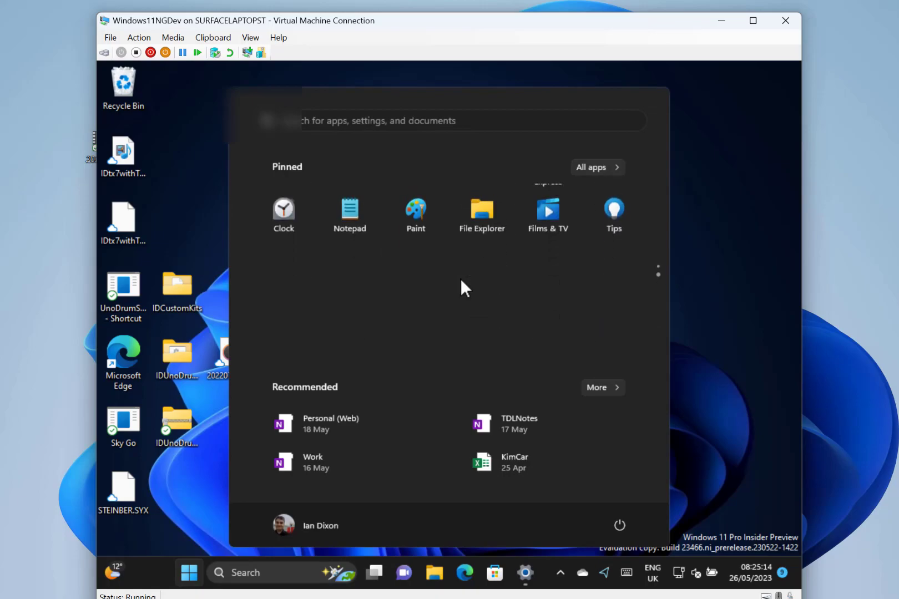
scroll(461, 278, "up", 1)
scroll(460, 278, "down", 1)
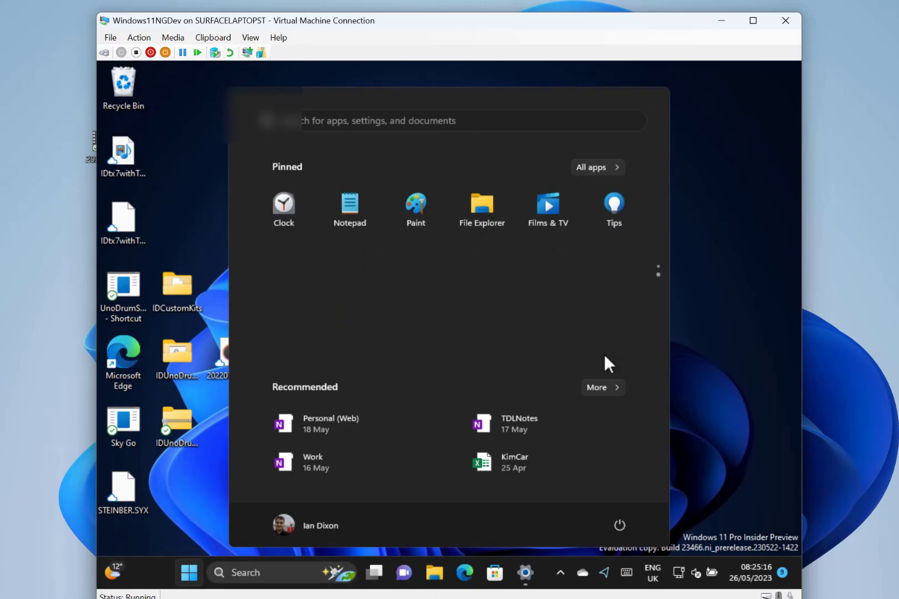
left_click(746, 285)
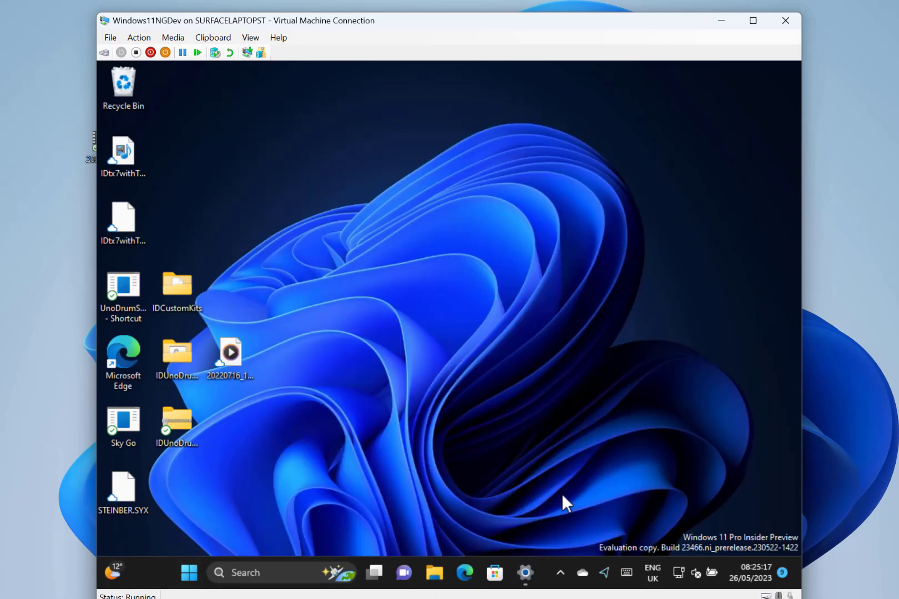
Review the Personalization > Taskbar settings on the original machine, then minimize Settings.
left_click(518, 562)
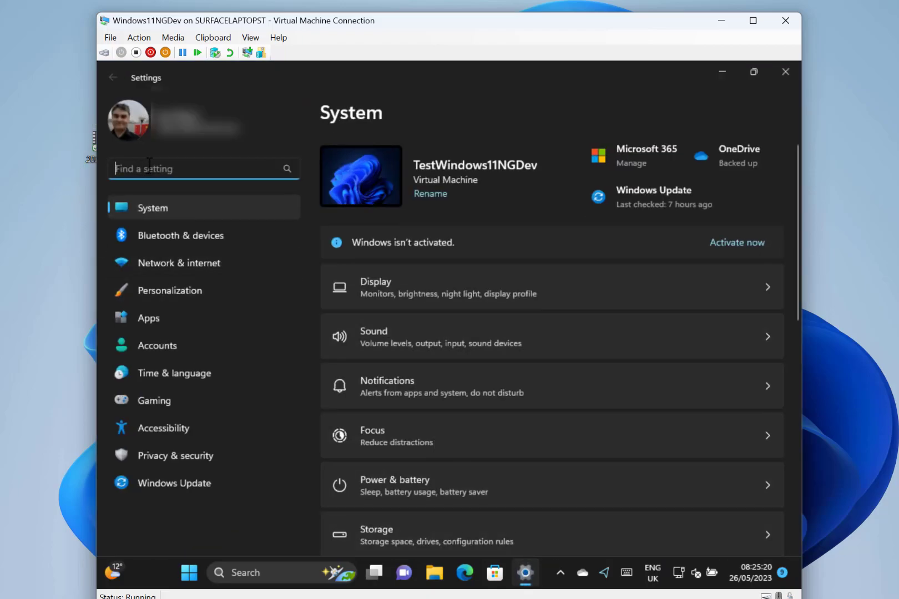
left_click(133, 290)
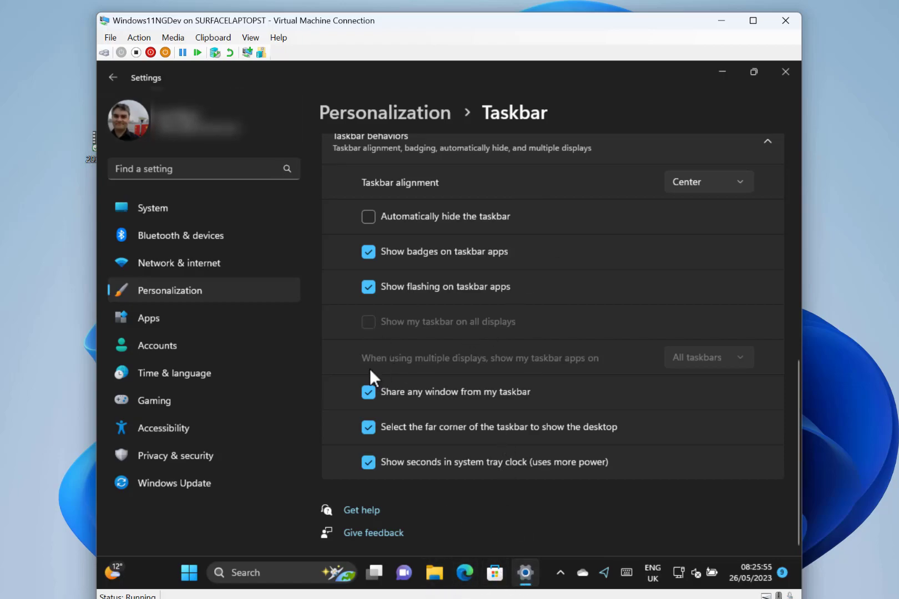
left_click(721, 73)
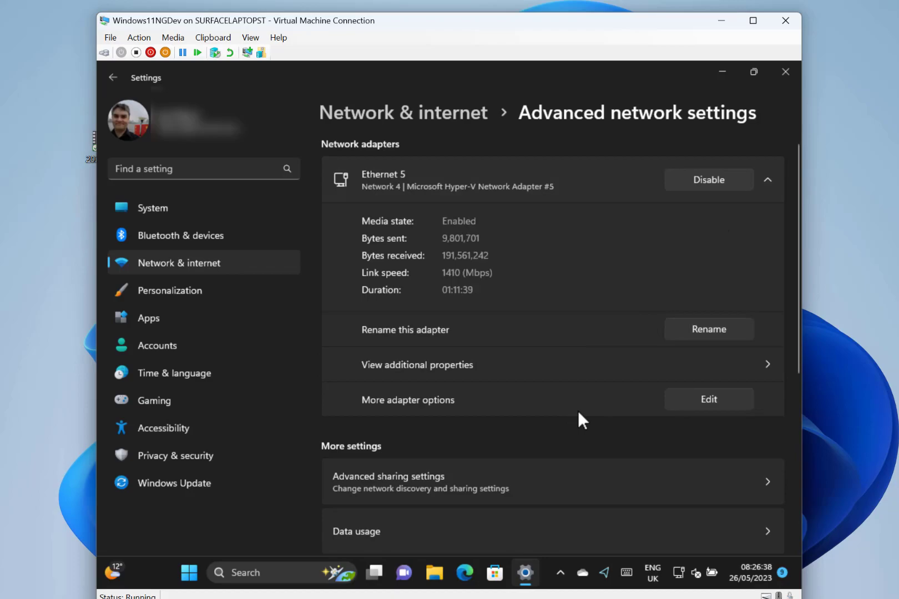
View the Ethernet 5 adapter properties without changes, then minimize Settings.
left_click(694, 401)
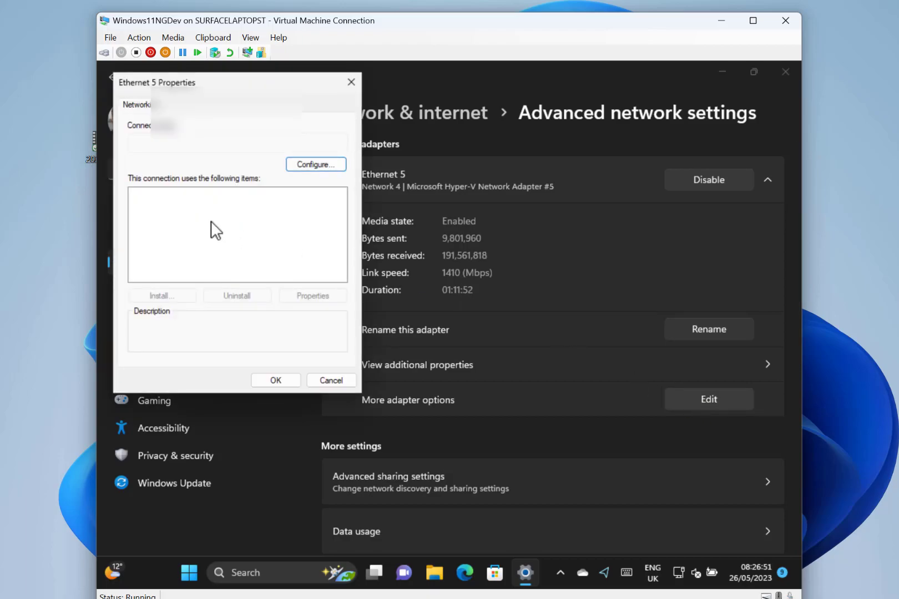
left_click(326, 383)
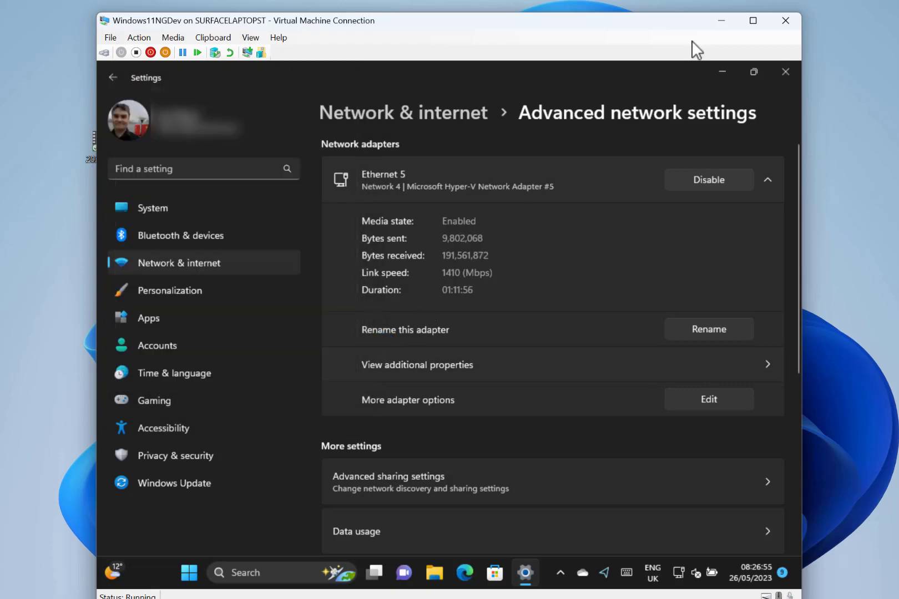
left_click(715, 76)
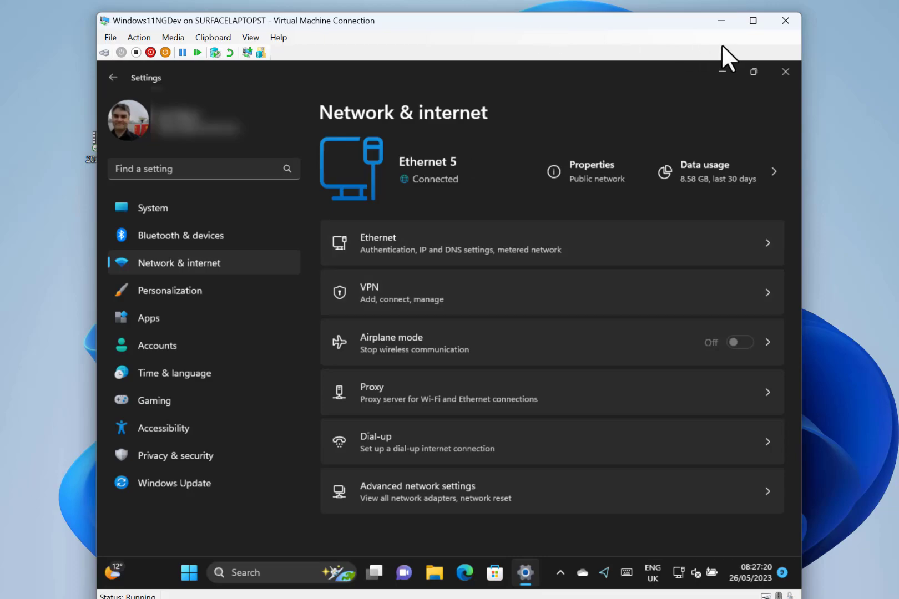
left_click(733, 75)
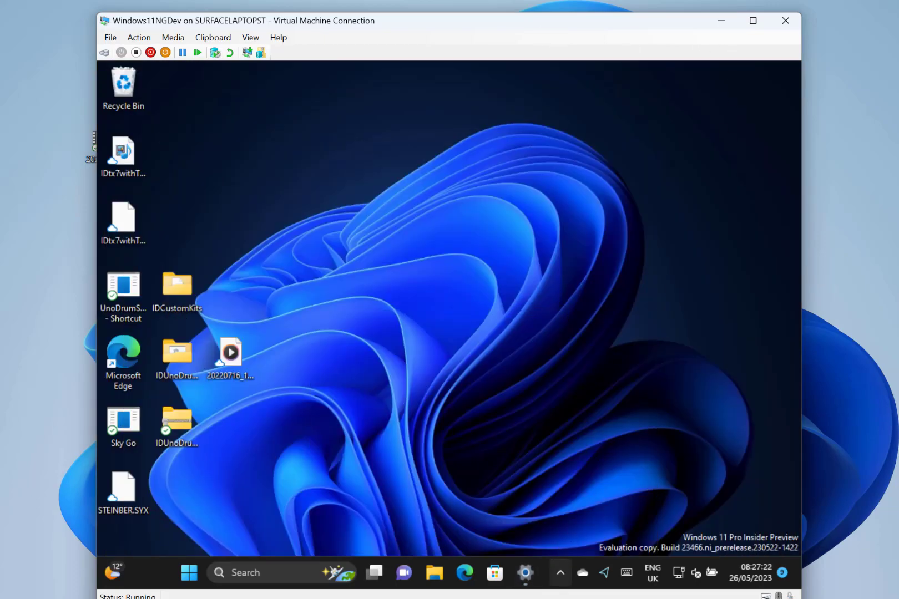
On the Win11DevClean VM, restore the new PC from the TestWindows11 backup.
left_click(726, 541)
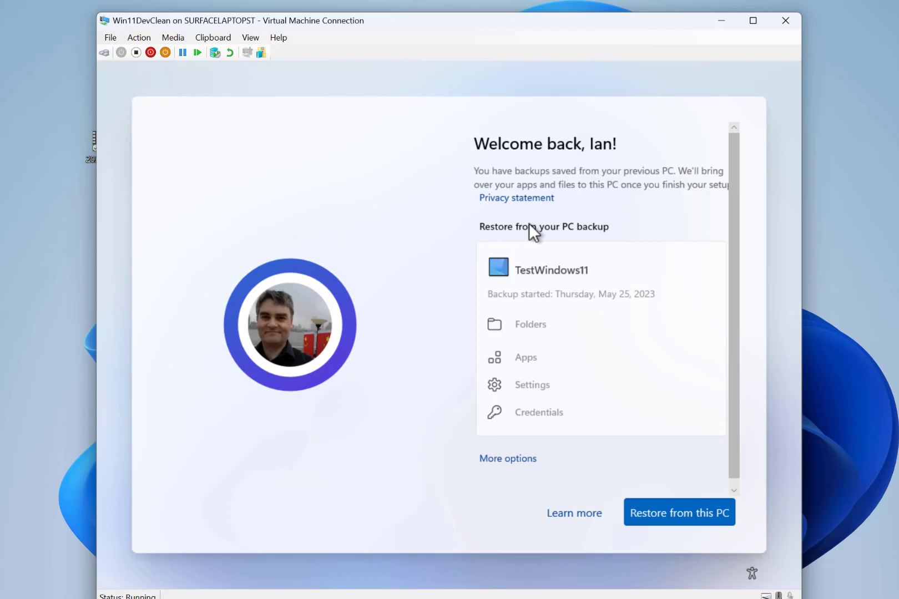
left_click(669, 512)
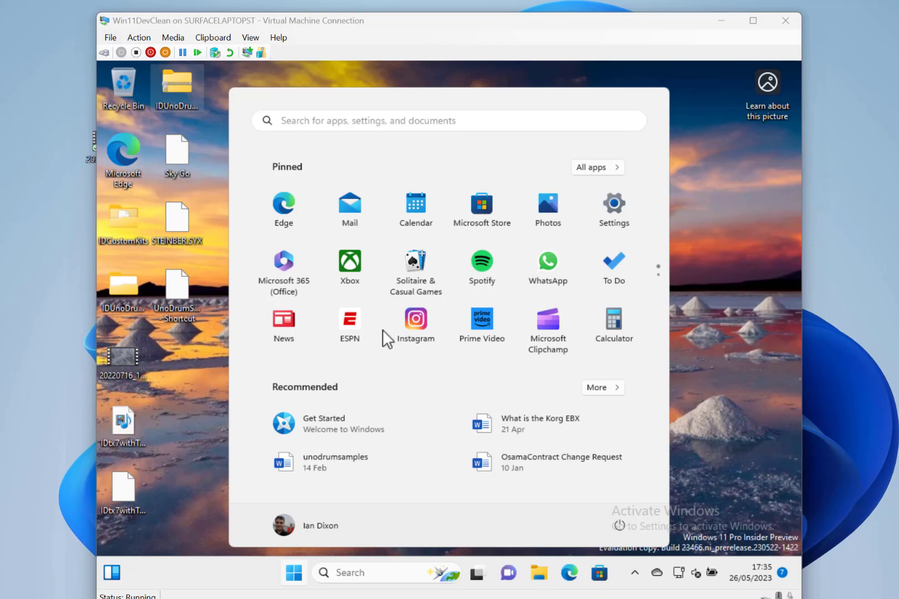
Close, reopen and close the Start pinned apps list to view the restored Sky Go and UnoDrumS shortcuts.
left_click(190, 436)
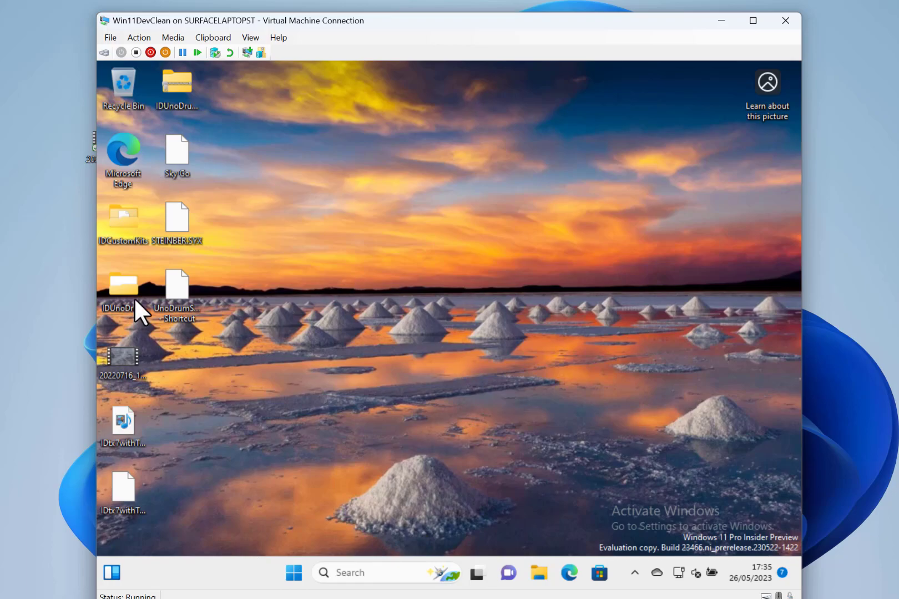
left_click(294, 572)
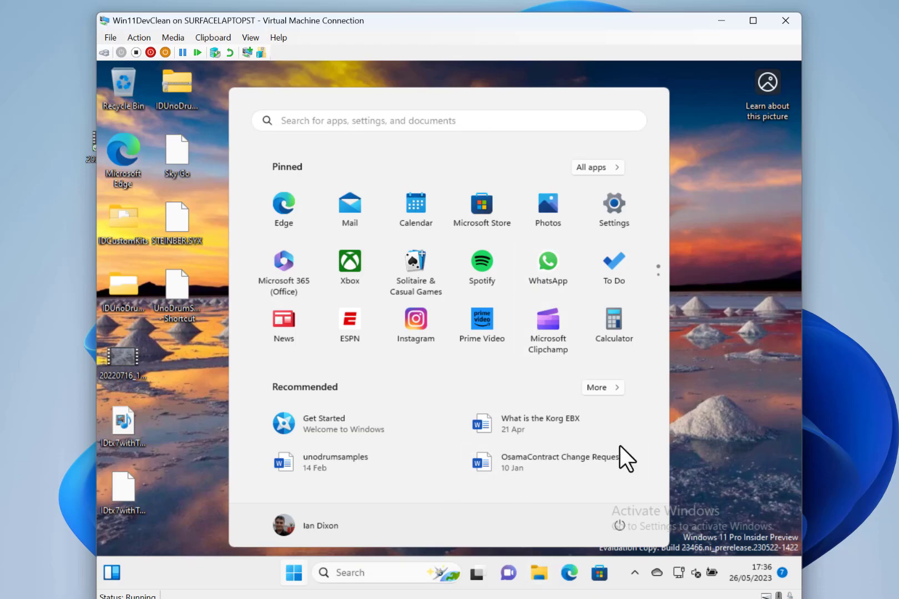
left_click(744, 366)
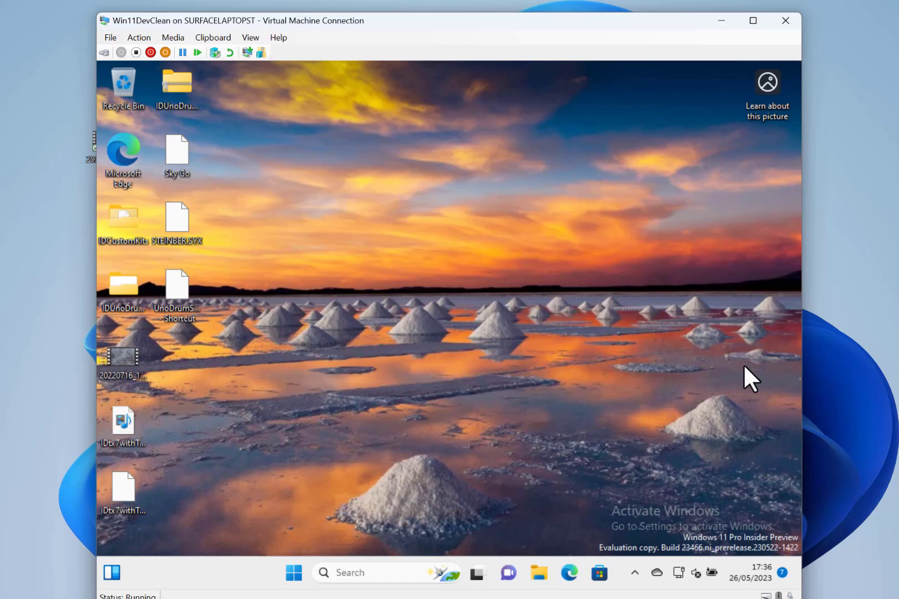